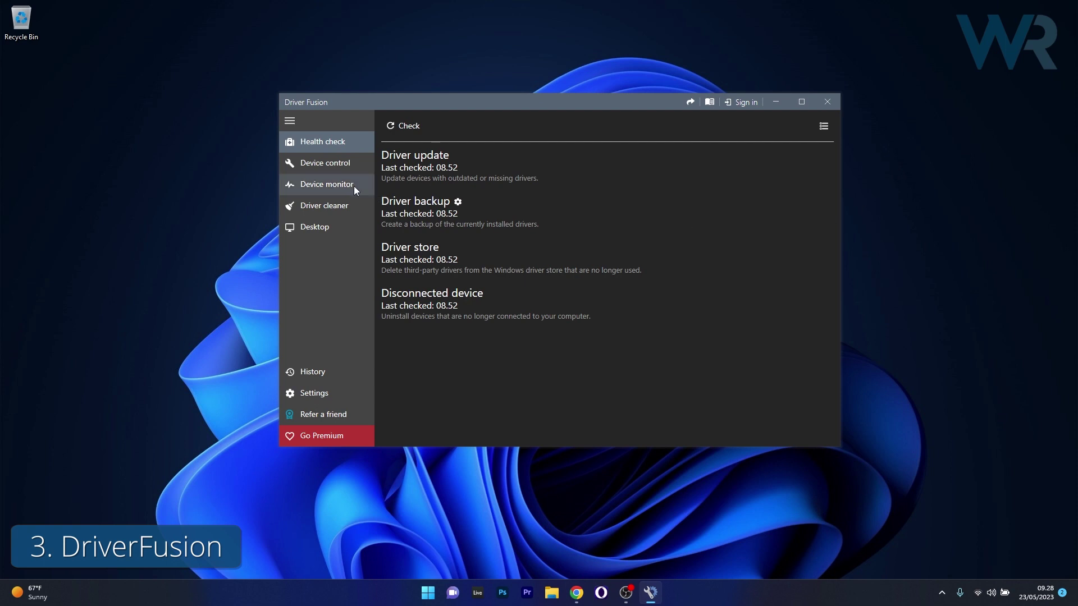
Browse Device control, Device monitor and NVIDIA driver-cleaner leftovers, then run a health check finding 38 updates.
click(341, 164)
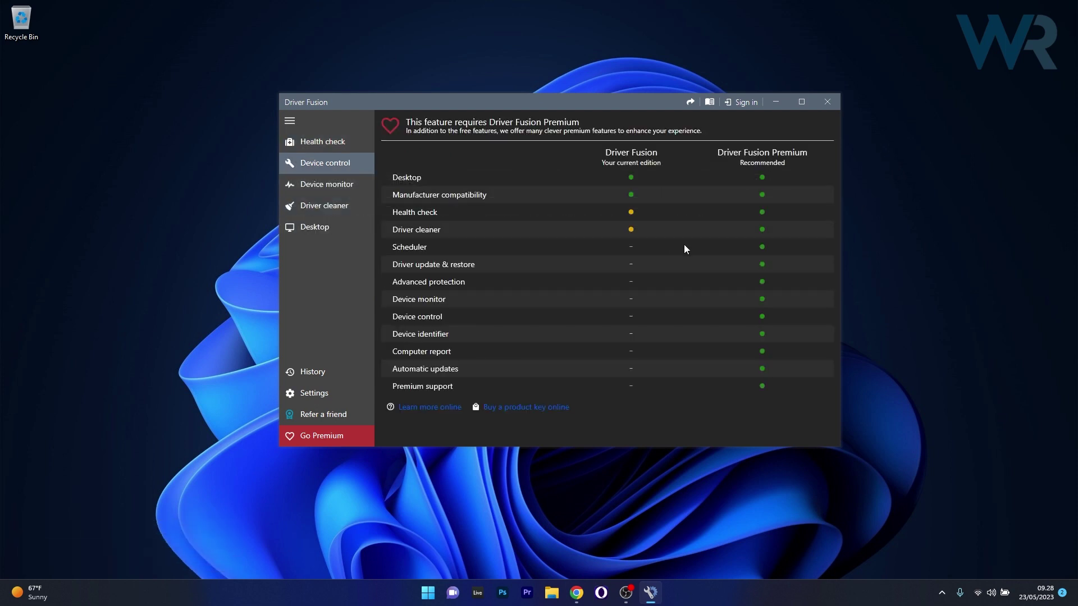
click(332, 186)
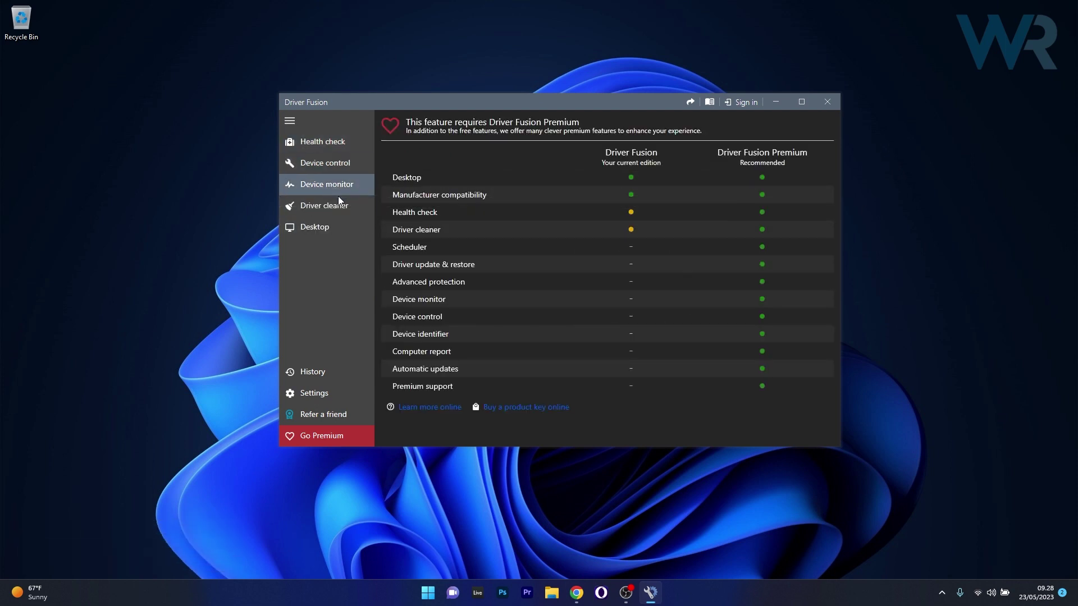
click(315, 205)
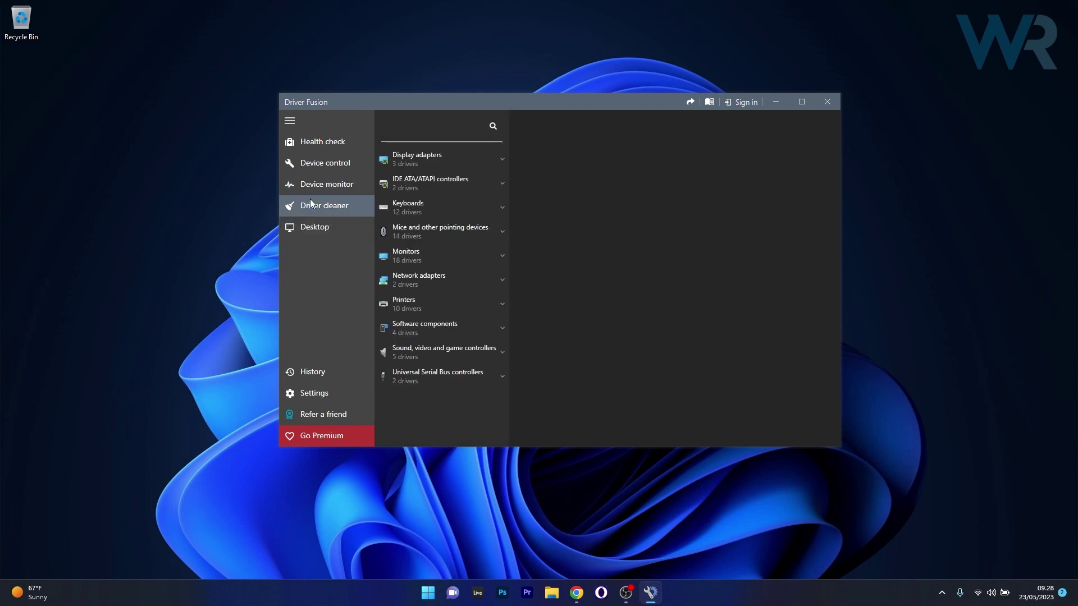
click(507, 158)
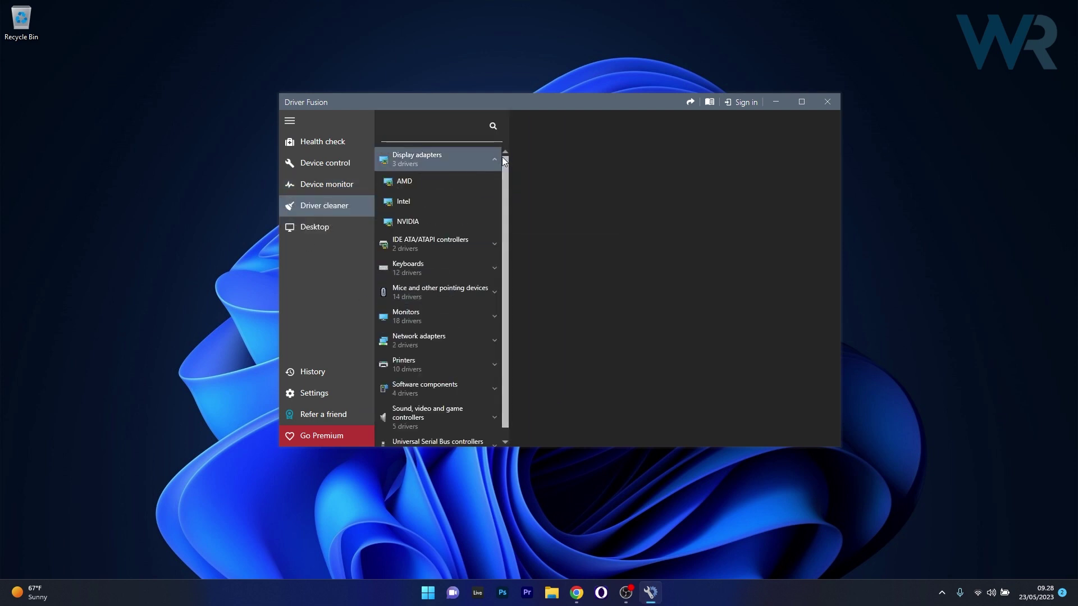
click(428, 222)
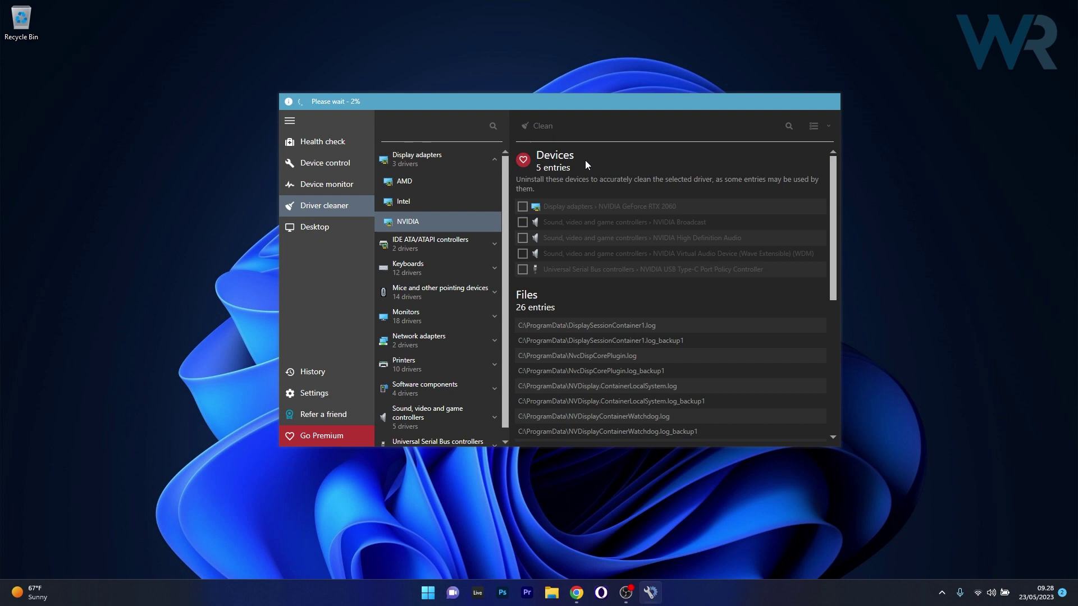
click(331, 142)
click(416, 128)
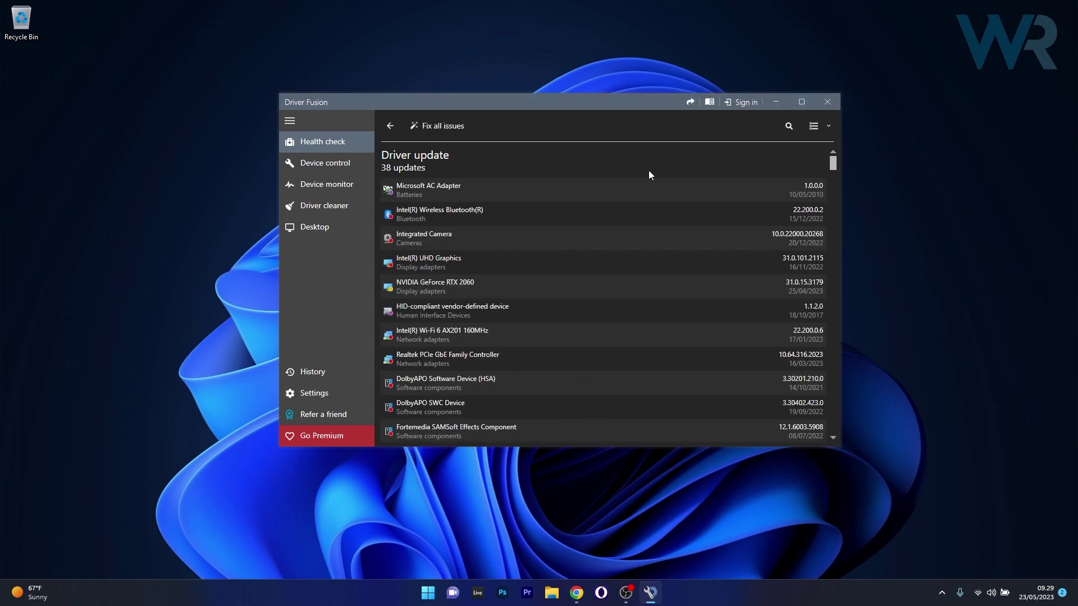
Inspect the Microsoft AC Adapter driver, attempt its fix, and view the leftover NVIDIA log files.
click(742, 192)
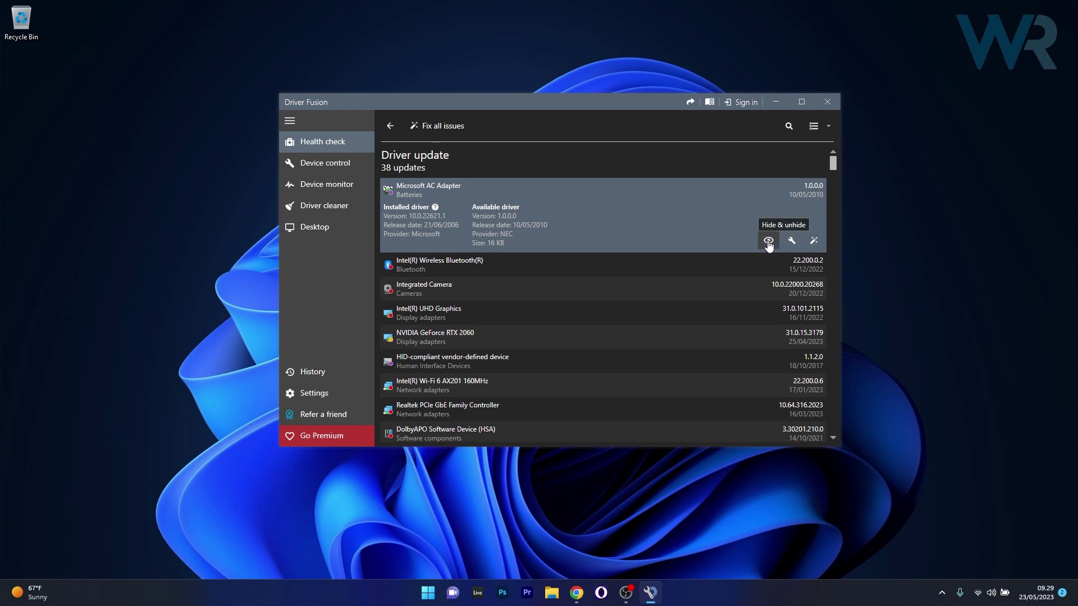
click(815, 242)
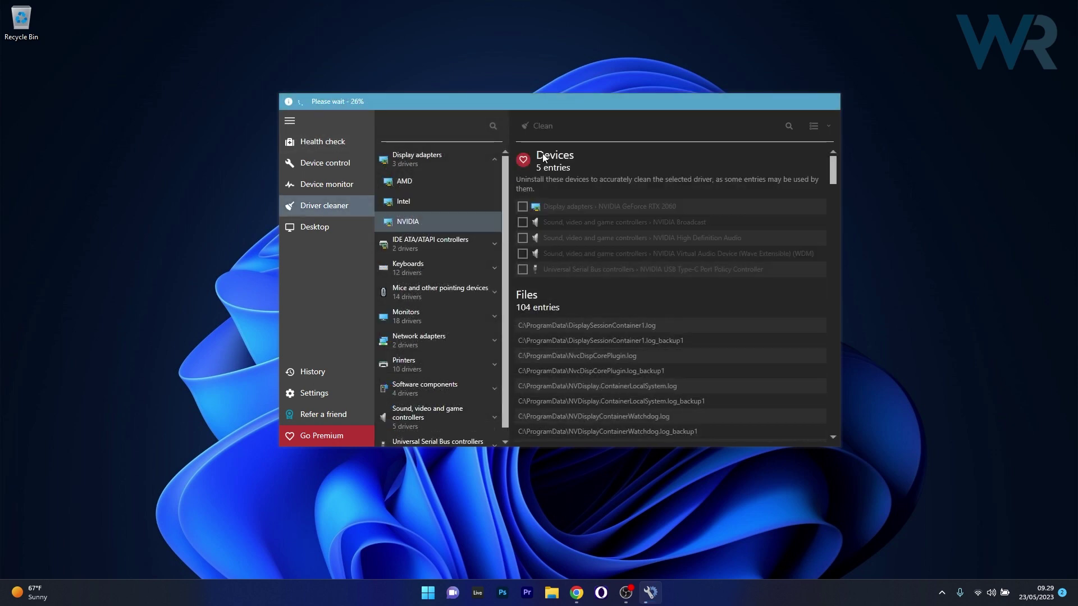
click(545, 327)
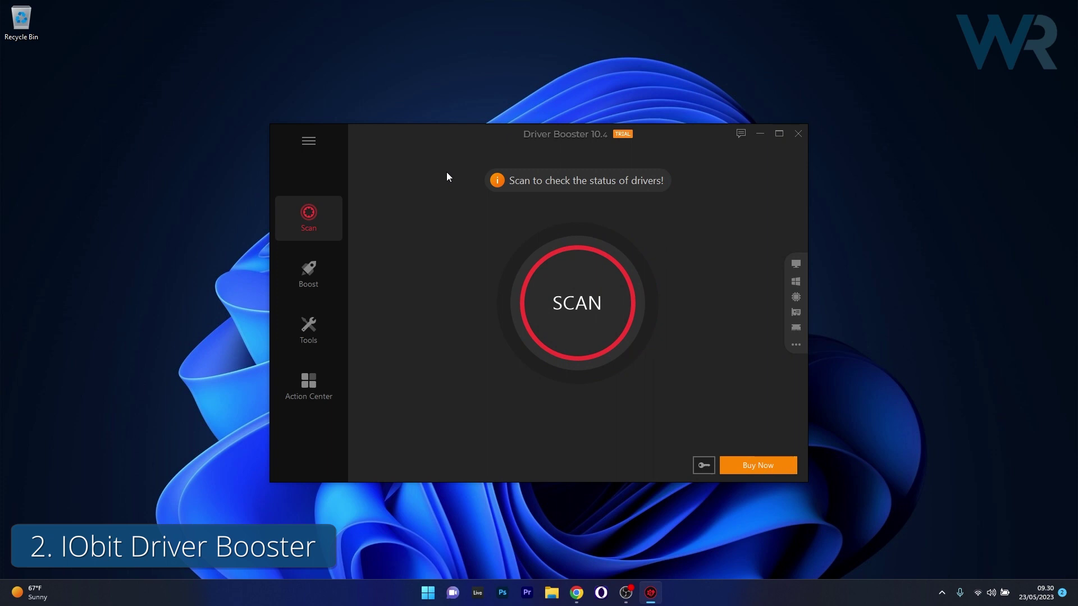
Scan drivers, open the Batteries update options, and rescan to report 32 device and 3 game drivers outdated.
click(565, 276)
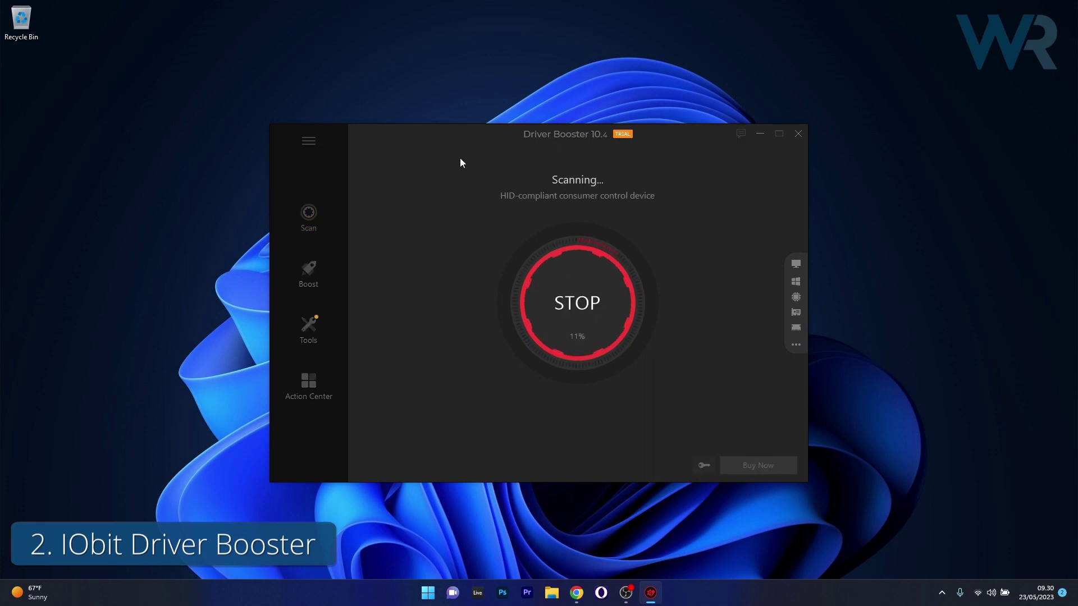
drag(462, 146, 487, 117)
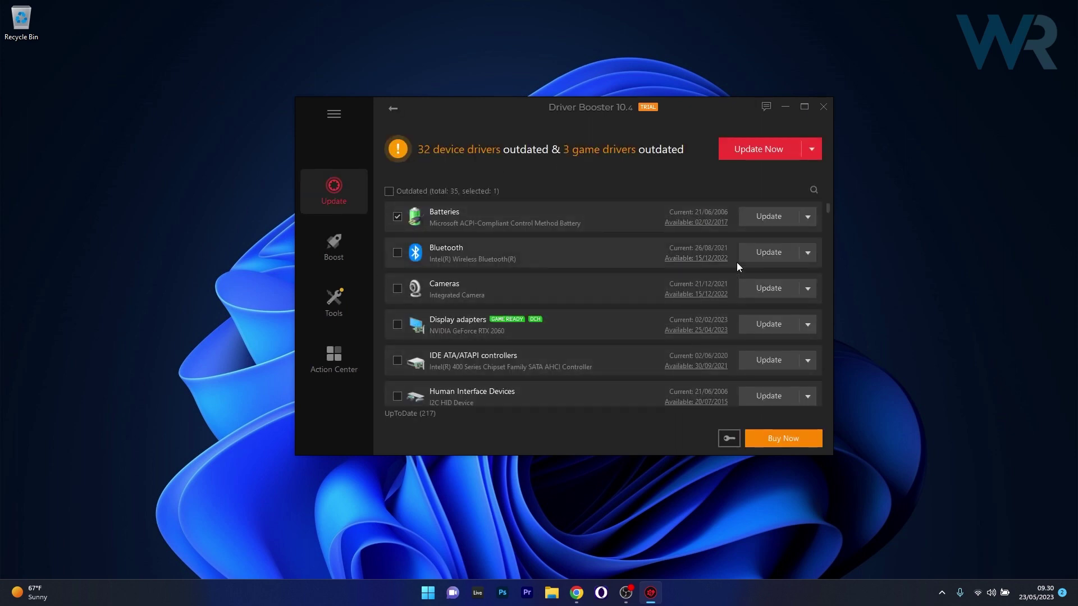
click(813, 221)
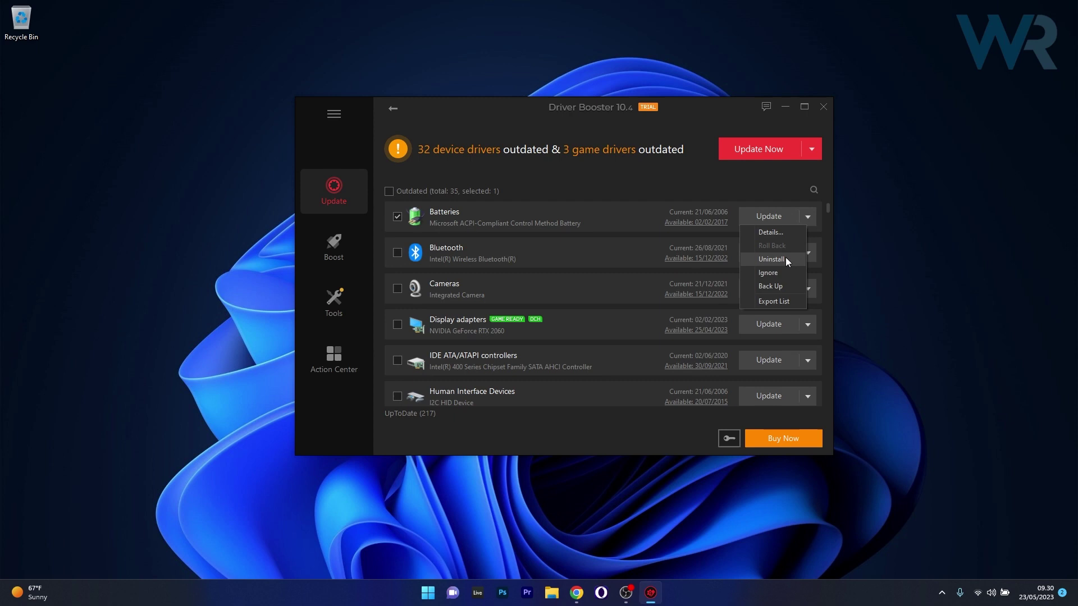
click(585, 300)
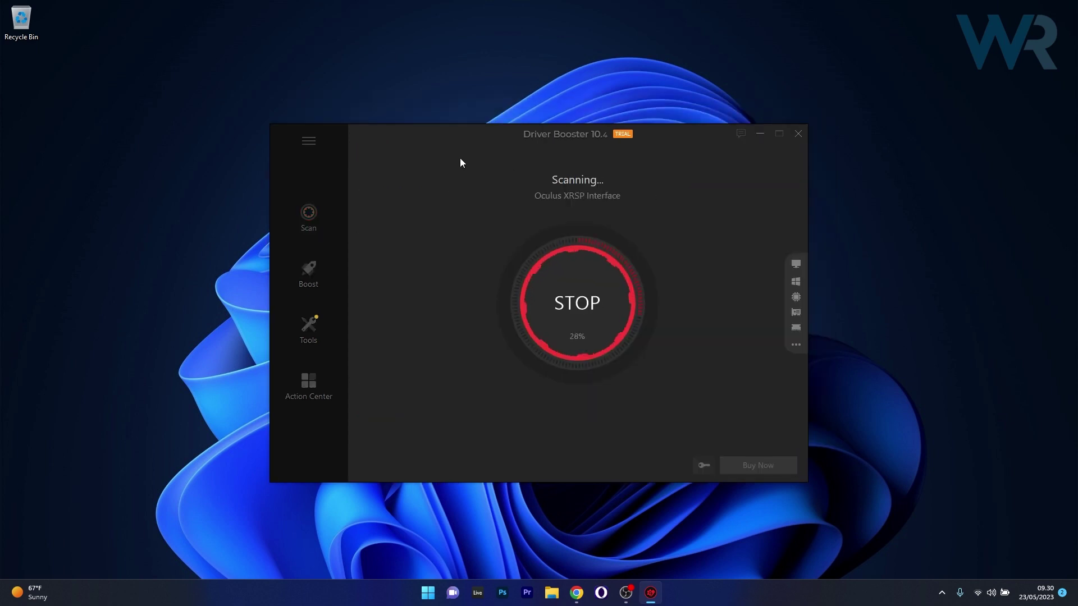
drag(464, 142, 490, 116)
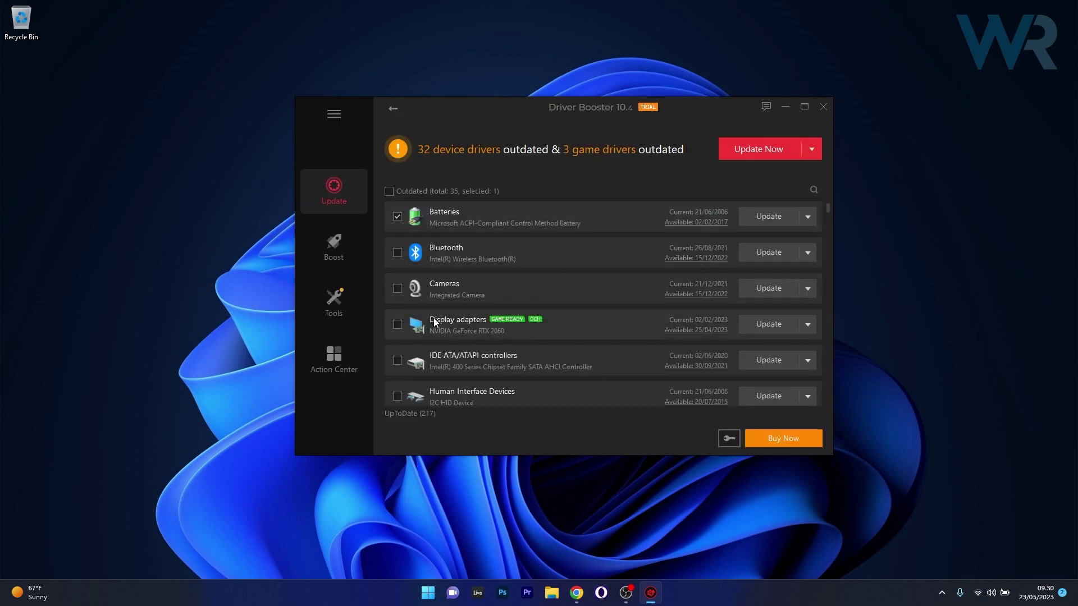
Start updating the Bluetooth driver, accepting the installation notices.
click(812, 220)
click(787, 245)
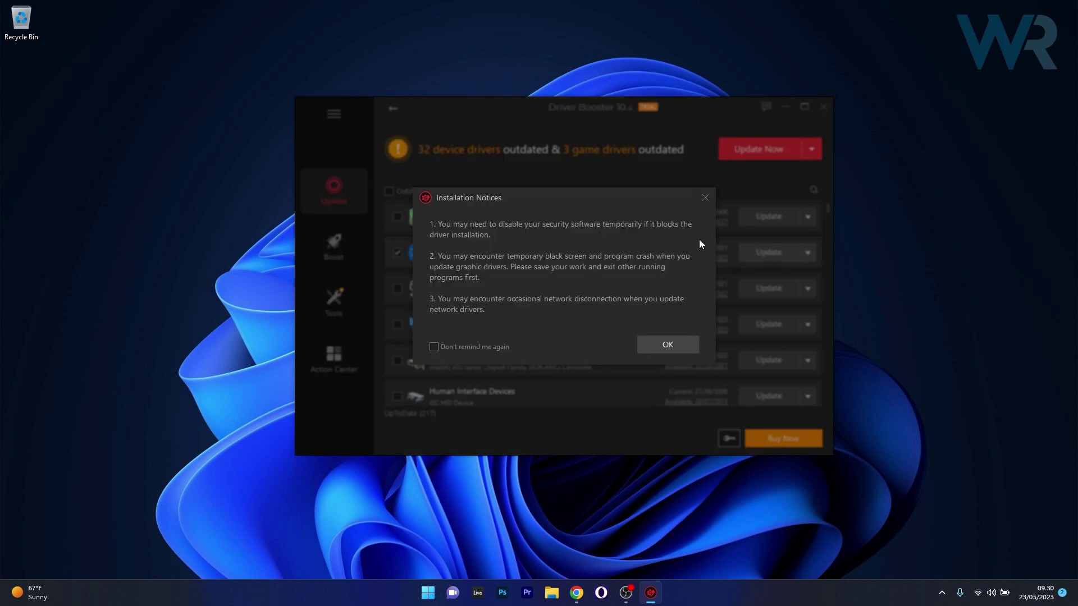
click(666, 344)
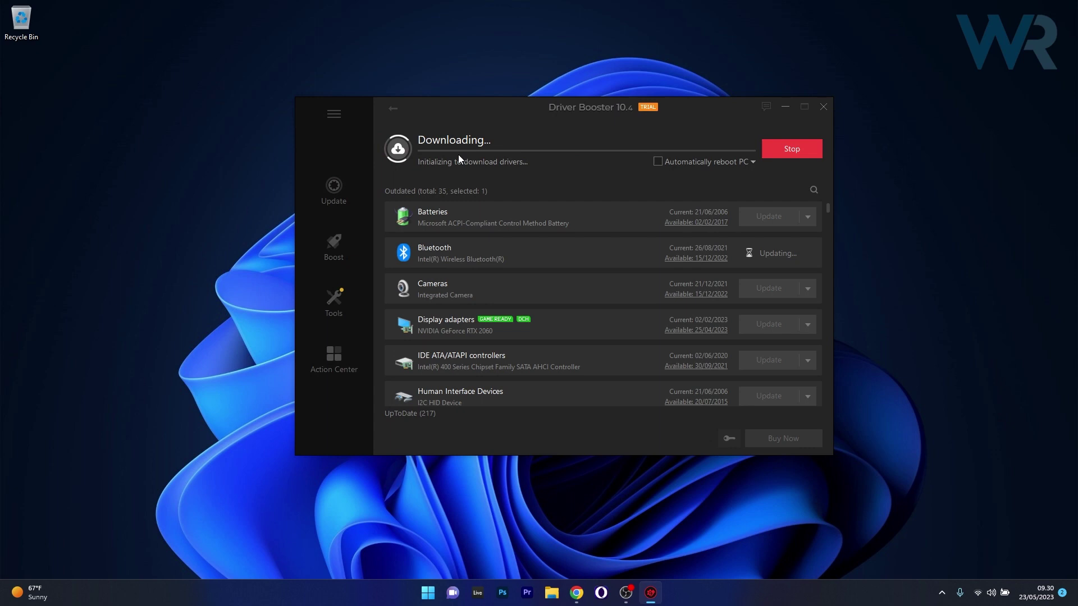
Detect and fix the VMware VMCI Host Device error with Fix Device Error, then close it.
click(335, 298)
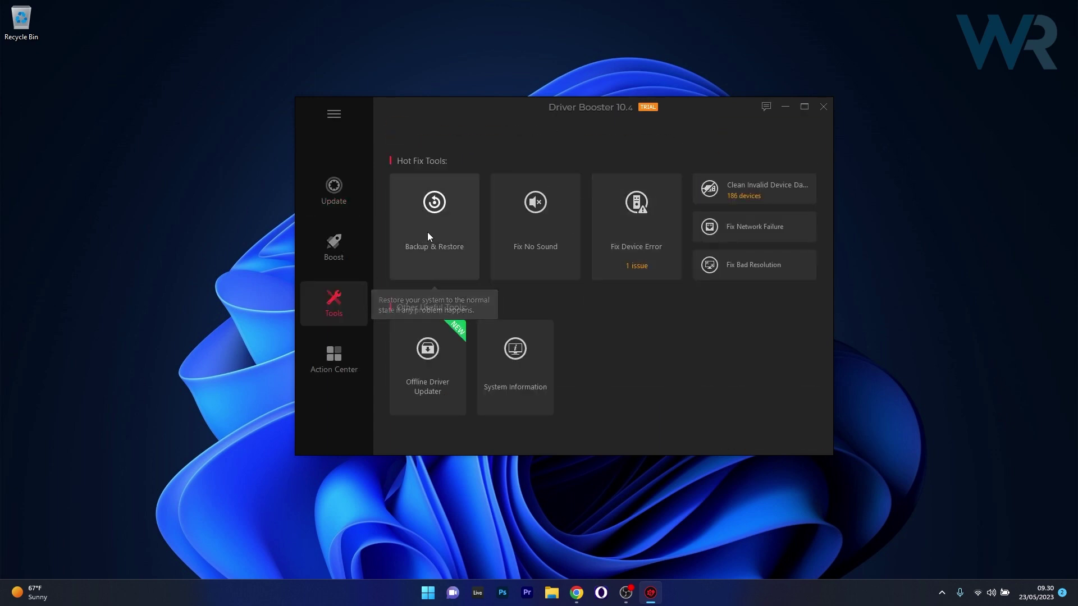
click(645, 233)
click(550, 327)
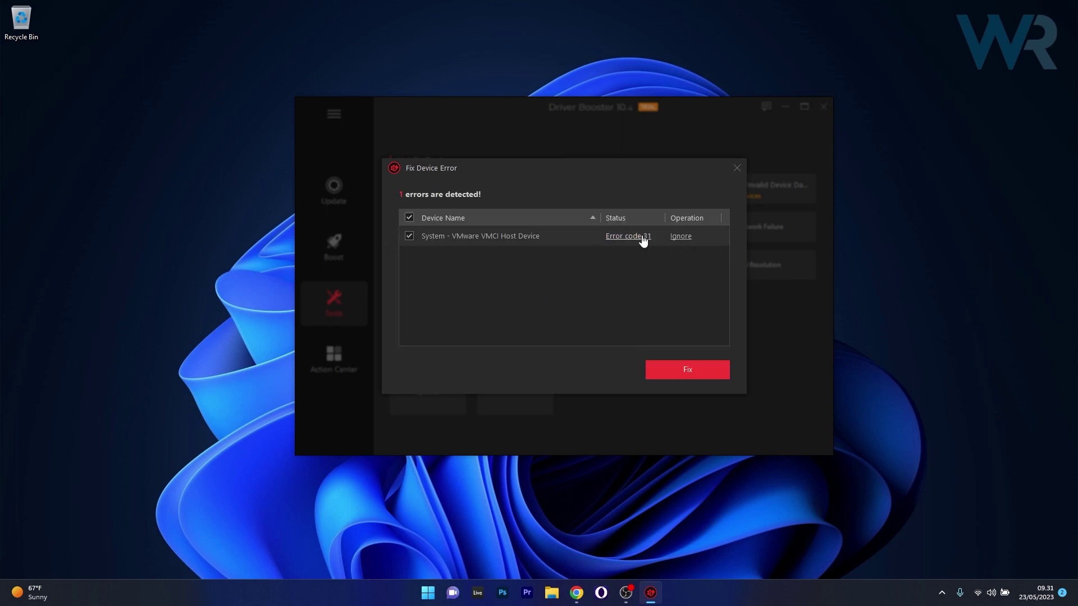
click(688, 365)
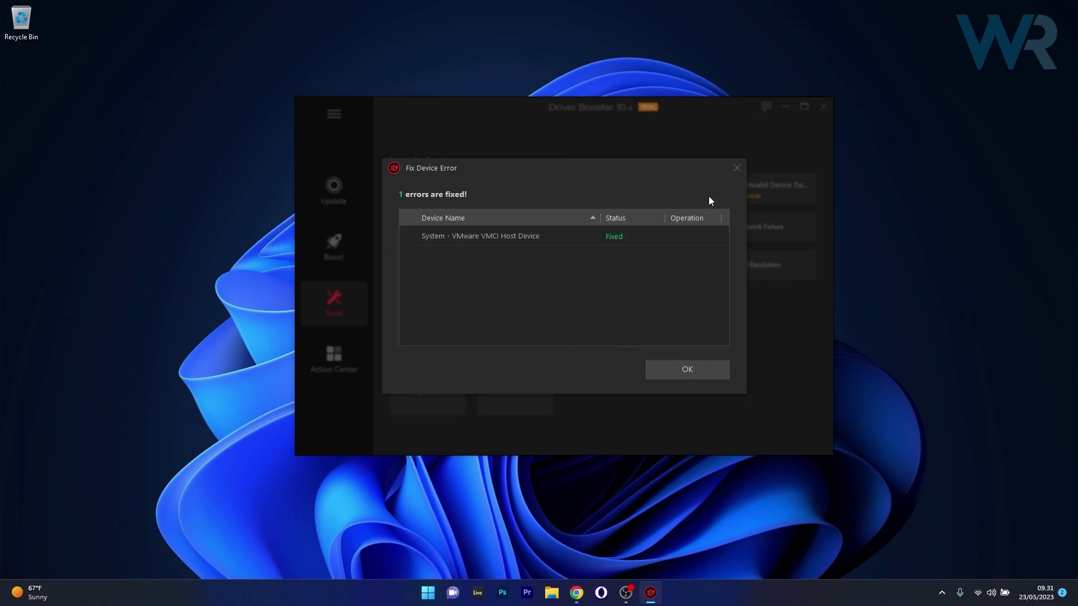
click(735, 170)
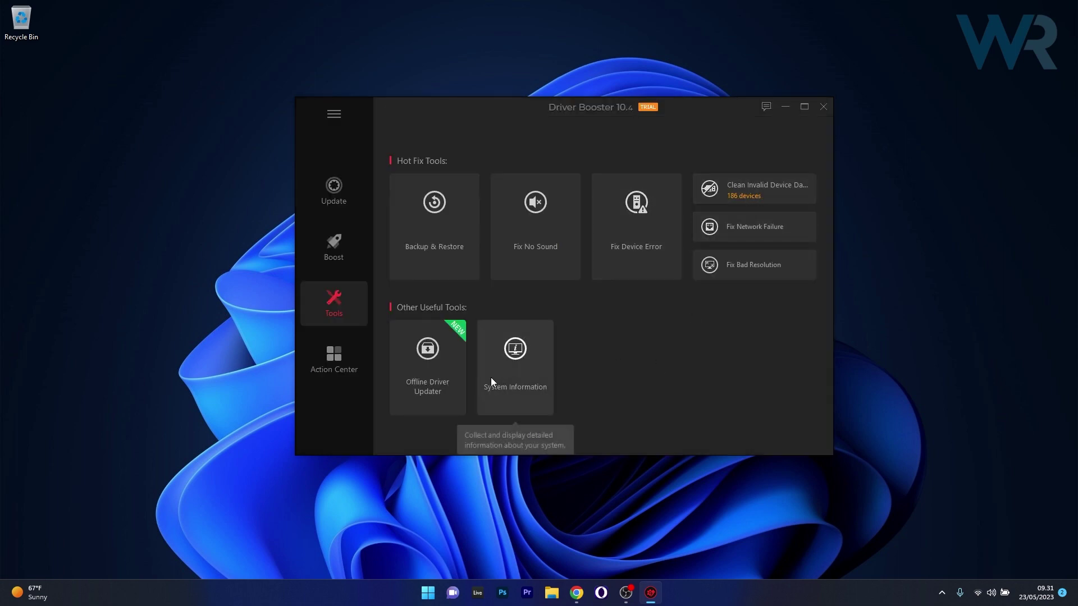
Review Game Boost's processes sorted by unnecessary for gaming, its services and other options, then rescan.
click(329, 245)
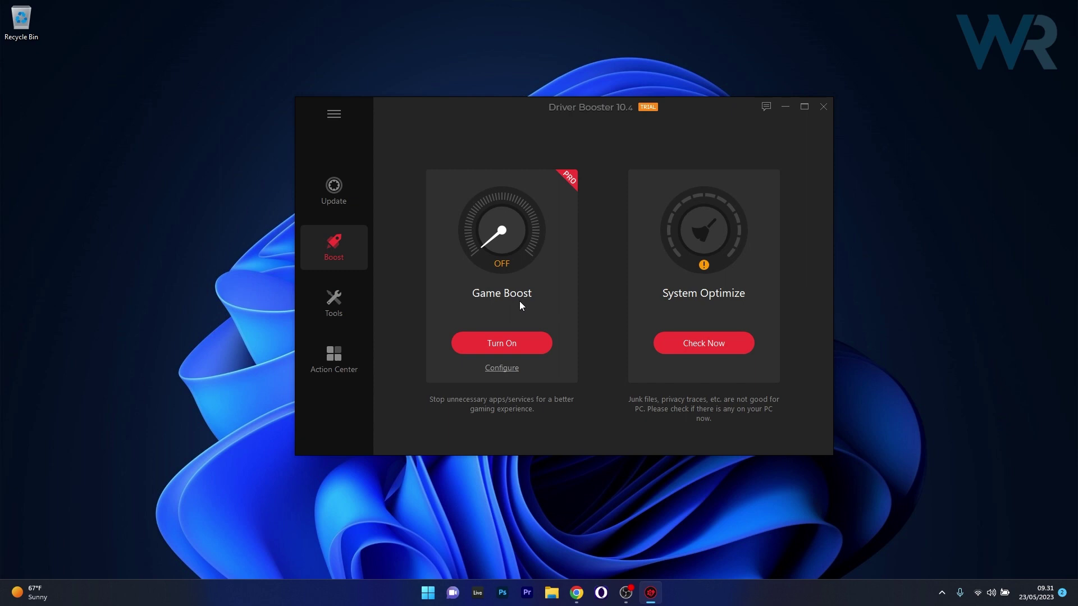
click(502, 368)
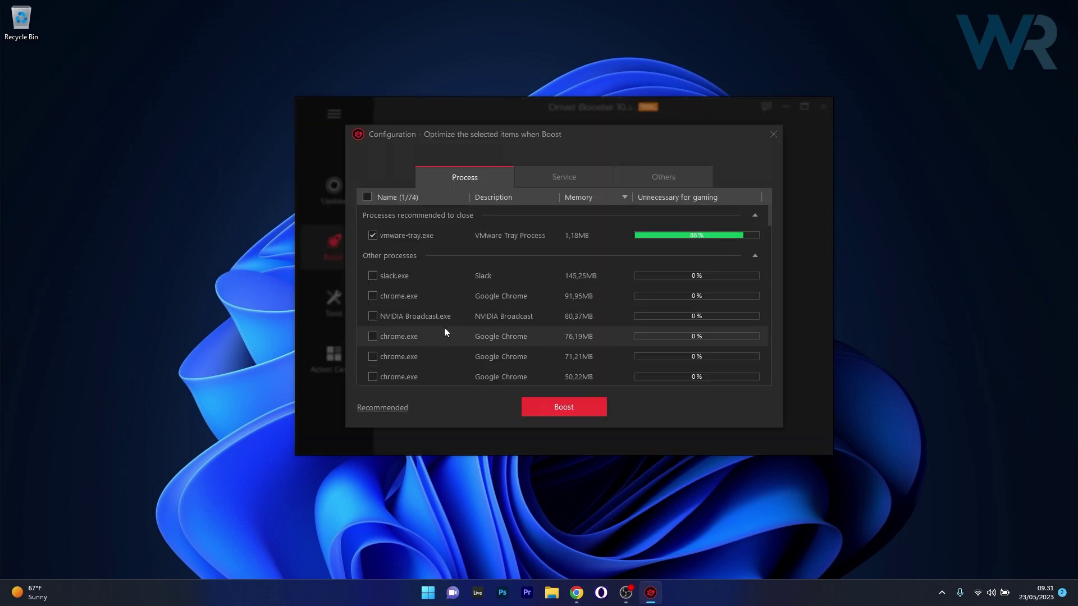
scroll(699, 259, down, 2)
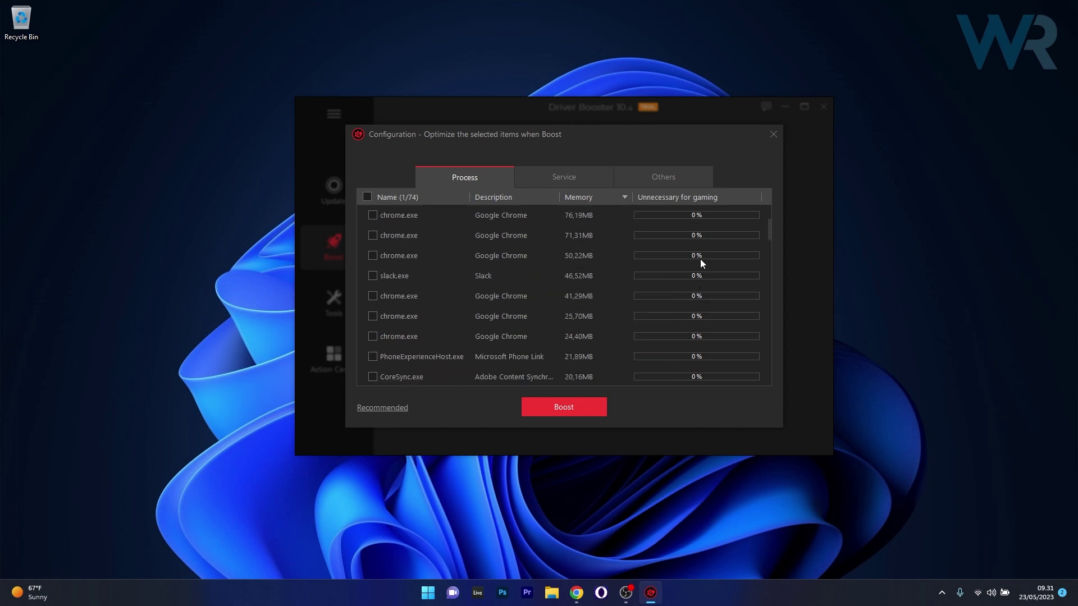
click(667, 198)
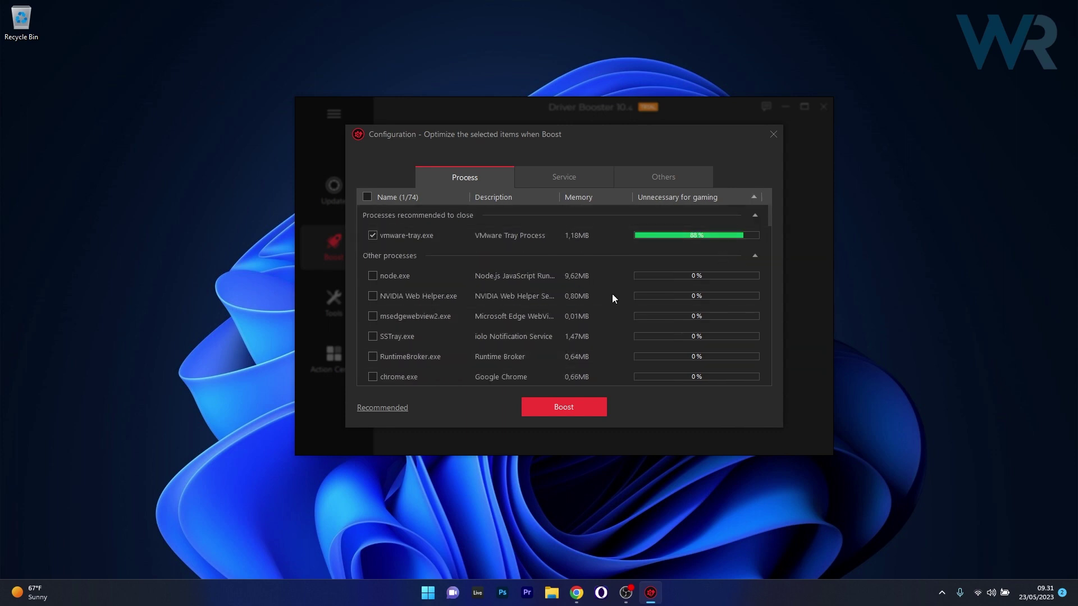
click(534, 178)
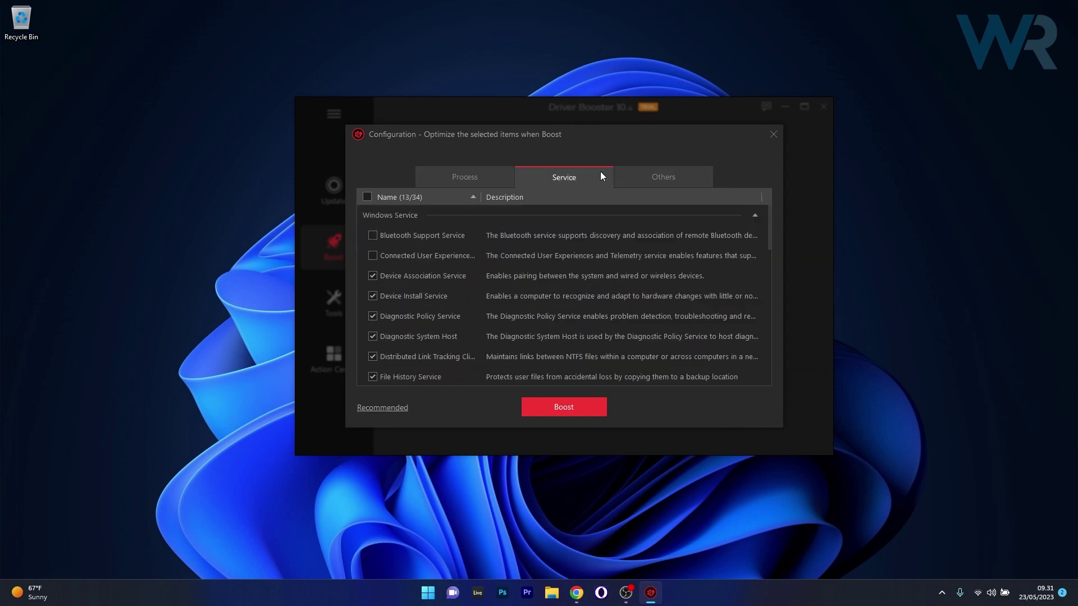
click(643, 176)
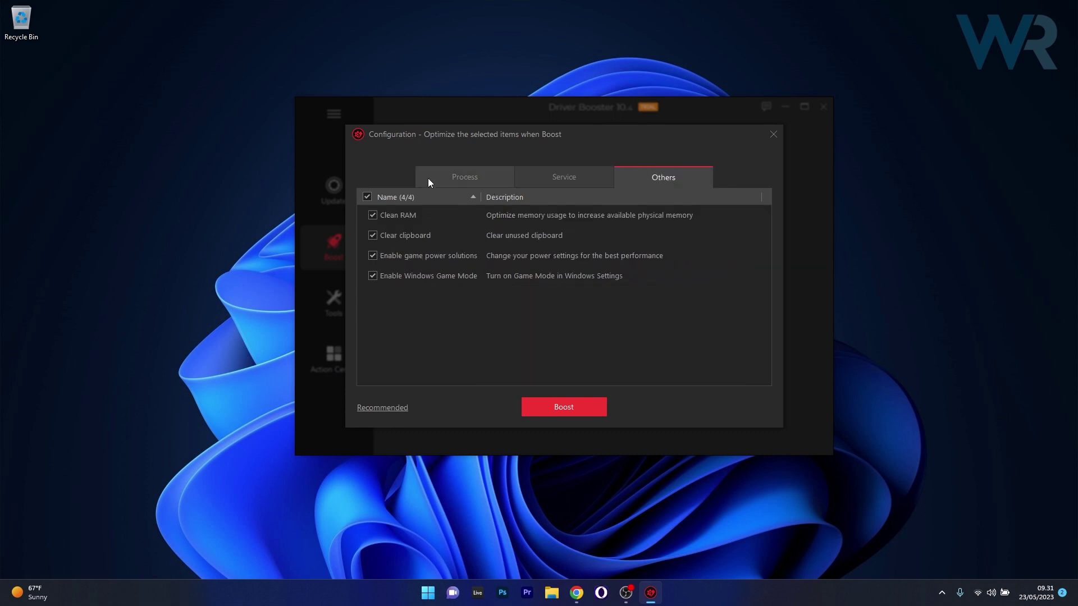
click(566, 276)
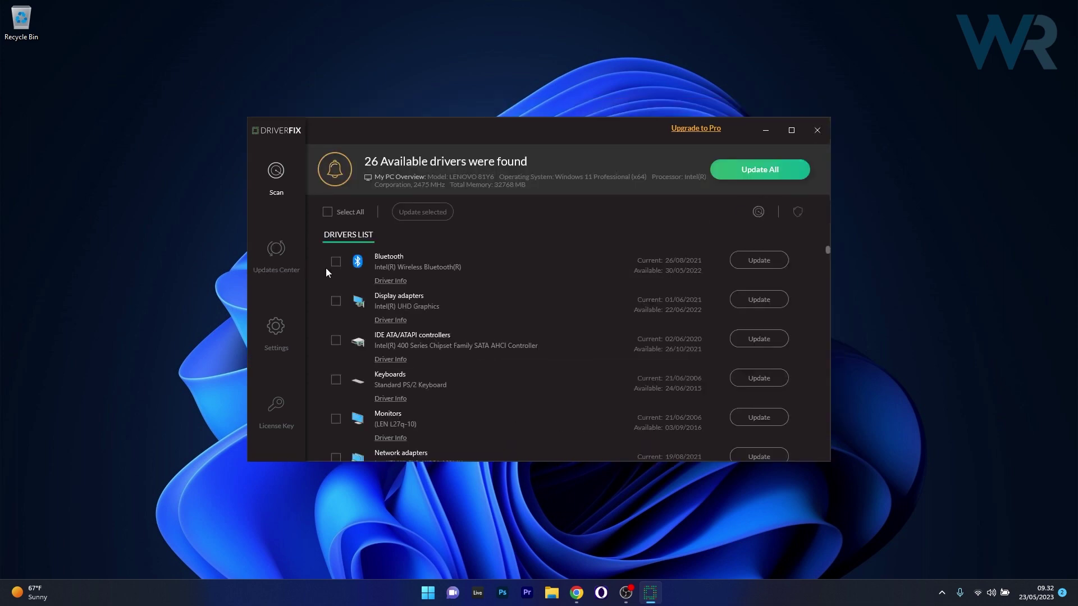
Scroll through the 26-driver list and tick the Intel Bluetooth driver.
scroll(605, 308, down, 3)
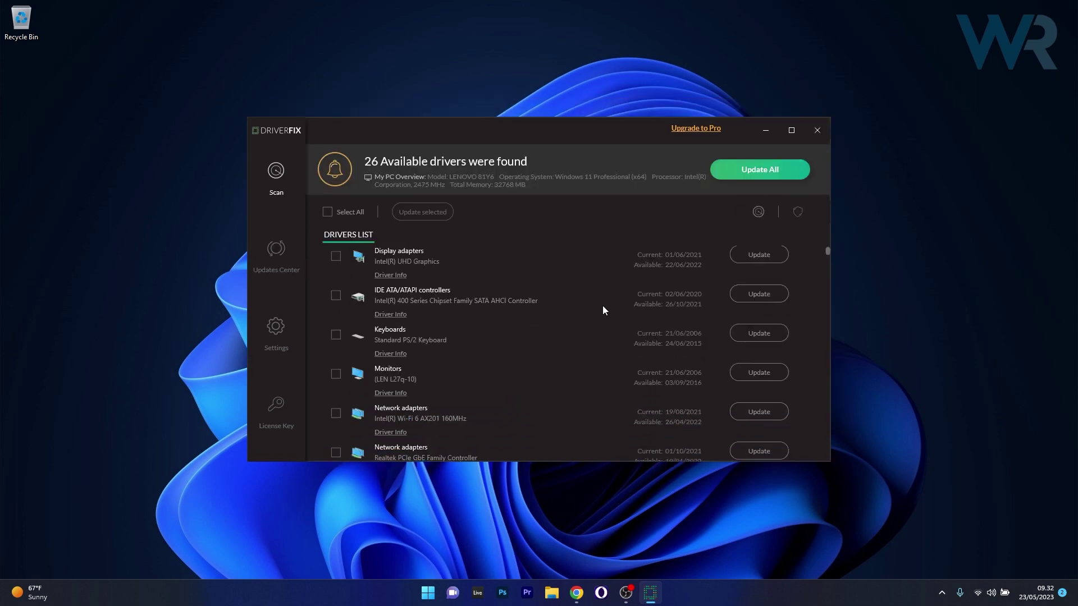
scroll(603, 310, up, 3)
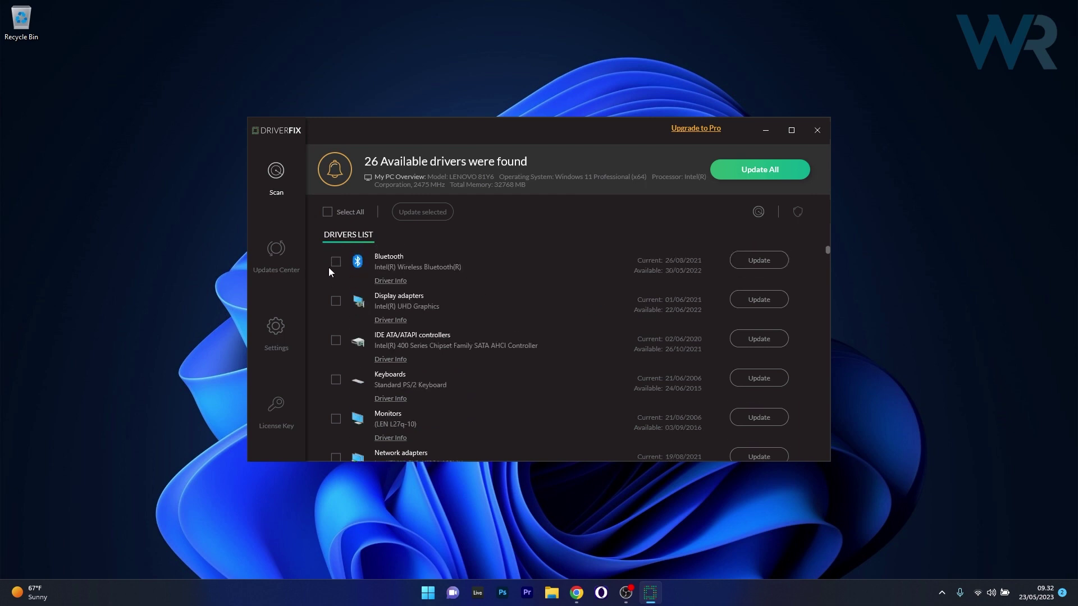
click(336, 262)
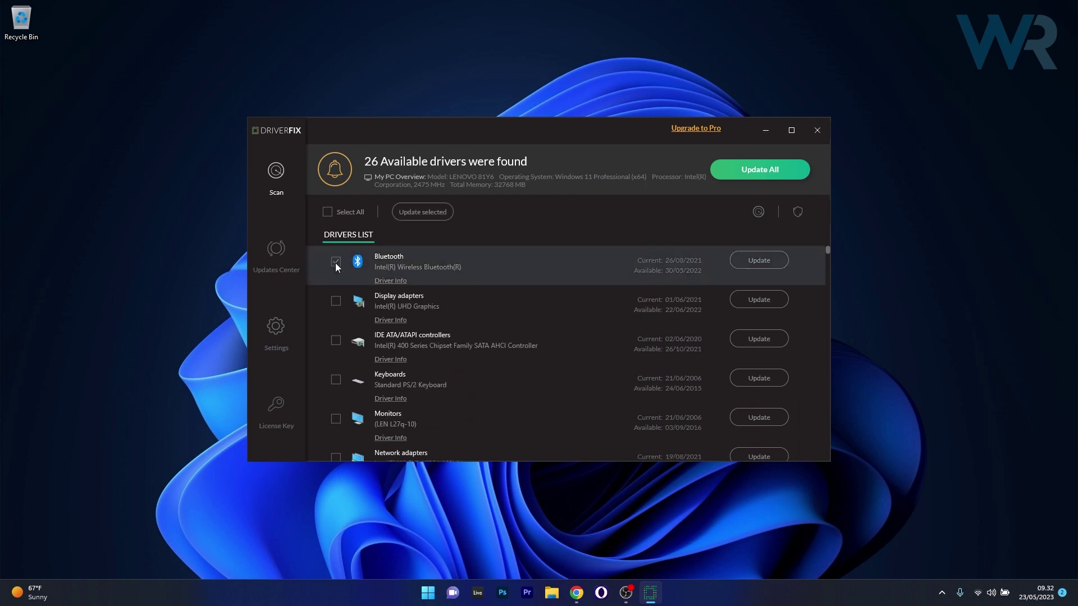
click(759, 261)
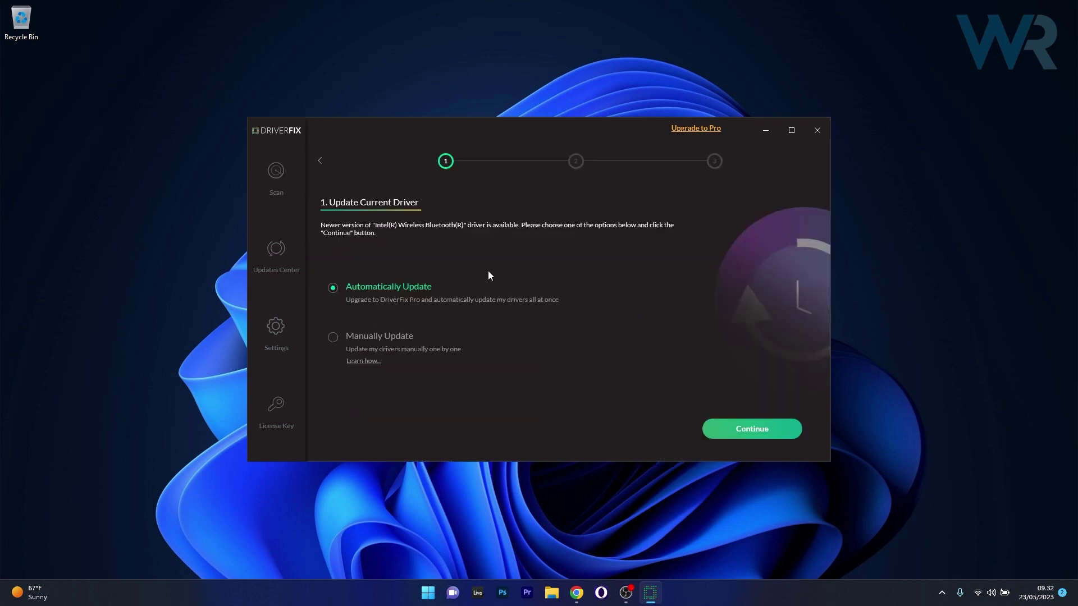
click(334, 340)
click(780, 436)
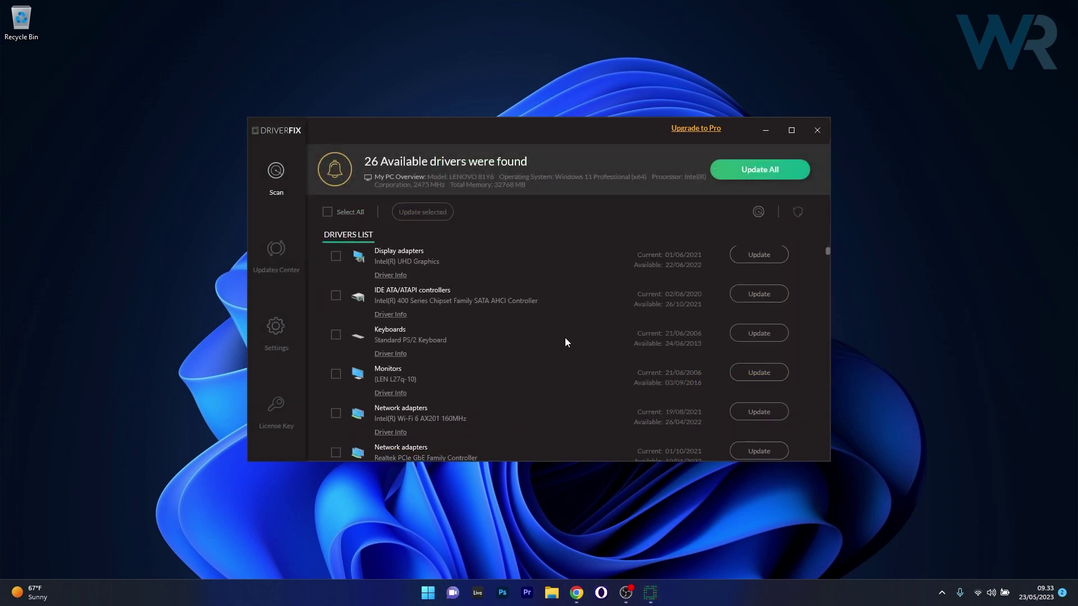
scroll(565, 338, down, 3)
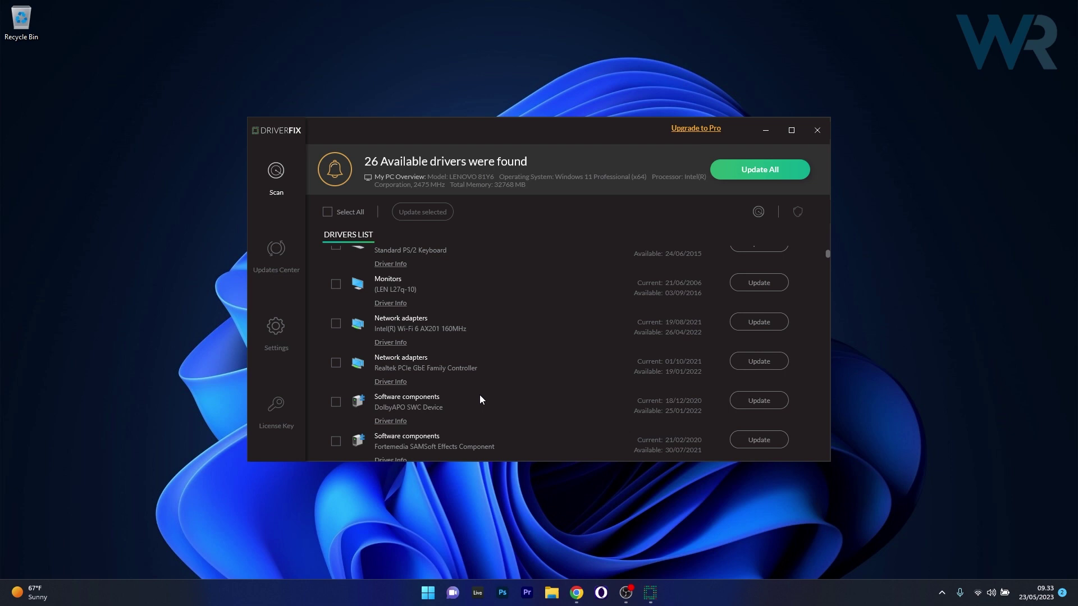
drag(826, 250, 825, 292)
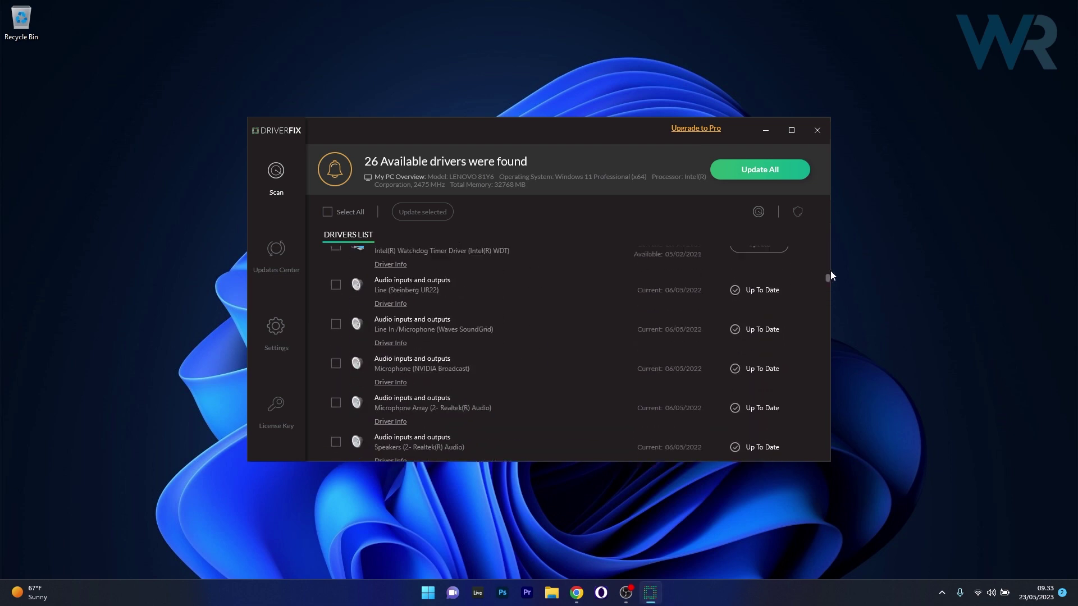
drag(825, 292, 831, 250)
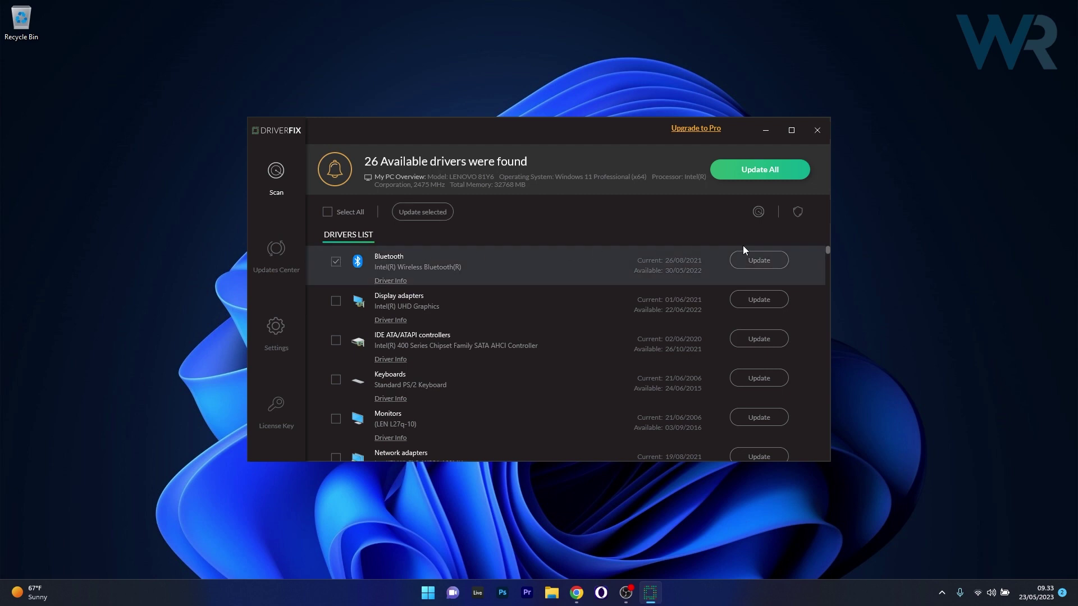
Choose Manually Update for the Bluetooth driver, glance at Updates Center and Settings, then continue to rescan.
click(757, 261)
click(390, 338)
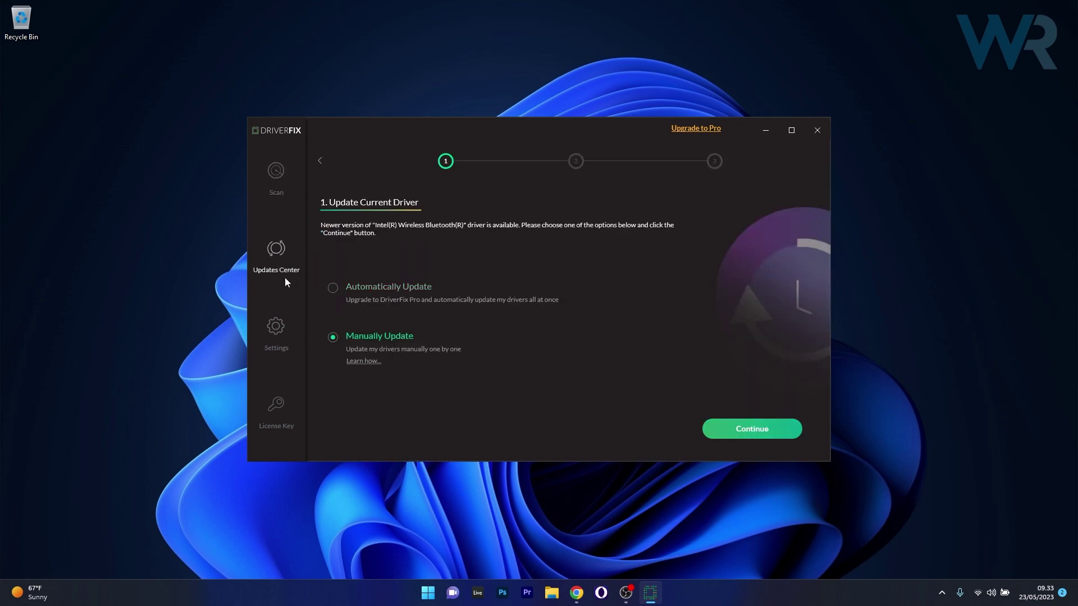
click(270, 241)
click(275, 327)
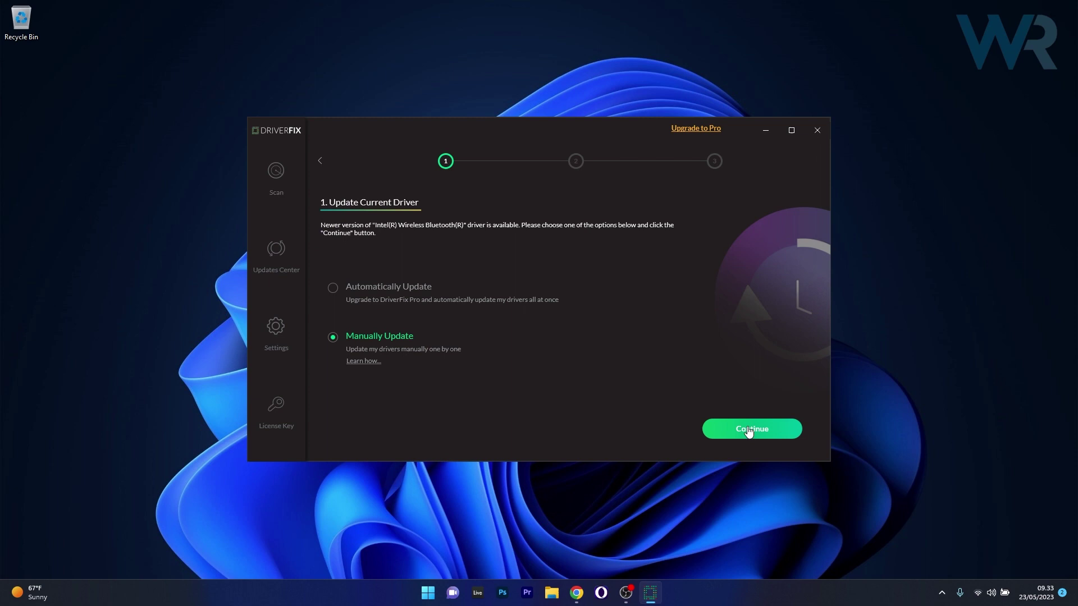
click(271, 241)
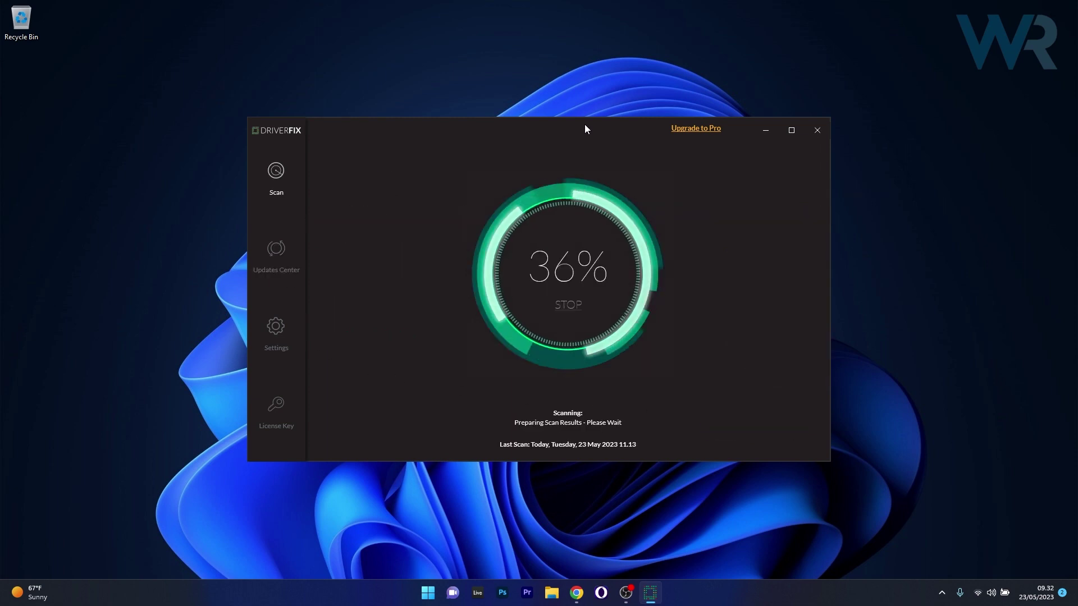